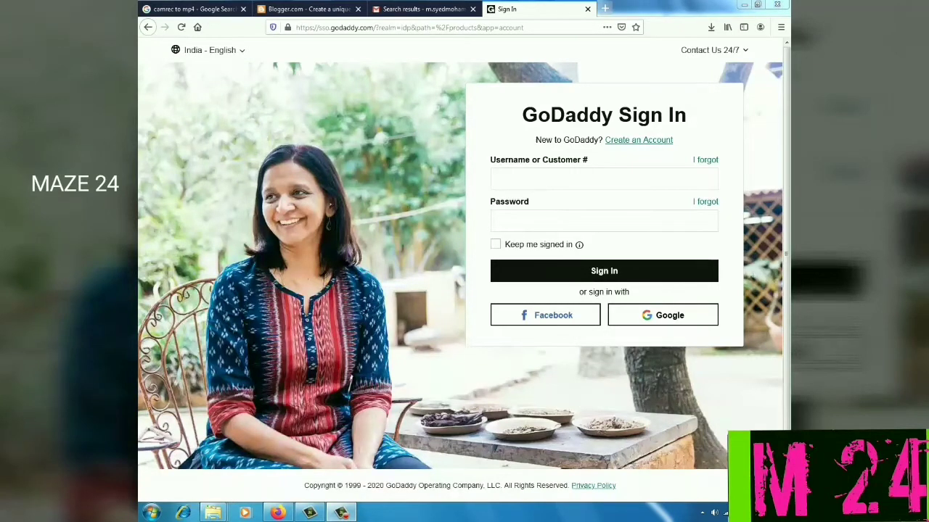
- Open a new browser tab beside the GoDaddy Sign In tab
{"action": "left_click", "coordinate": [605, 8]}
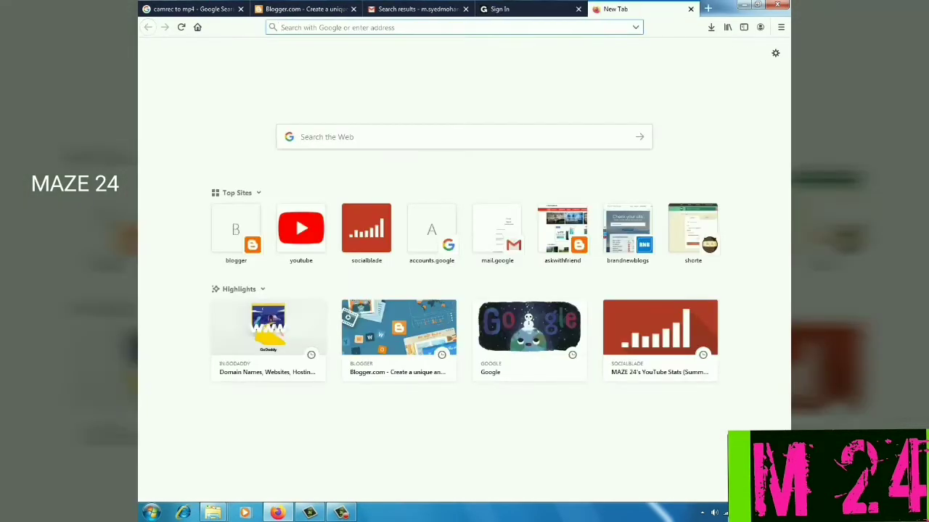
- Load the askwithfriend.com blog from Top Sites, then return to the Gmail 'godaddy' search results
{"action": "left_click", "coordinate": [562, 229]}
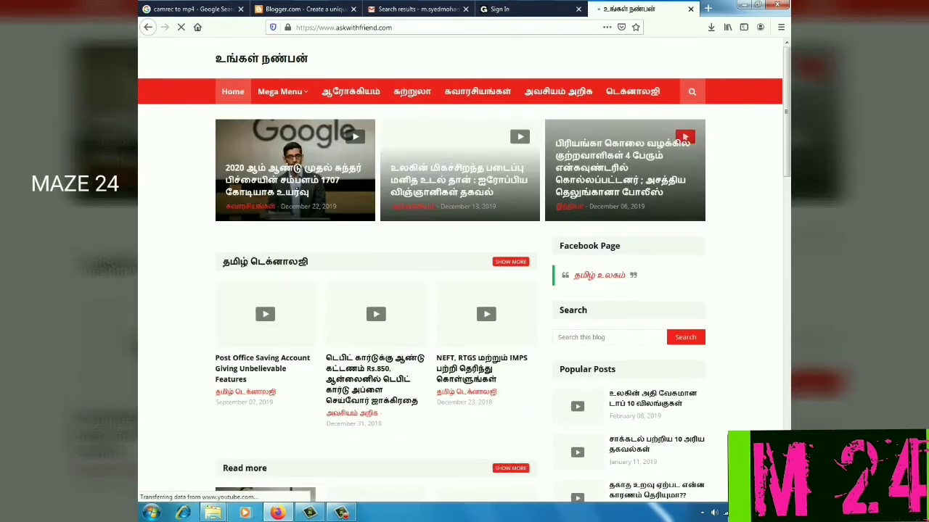
{"action": "scroll", "coordinate": [484, 243], "scroll_direction": "down", "scroll_amount": 2}
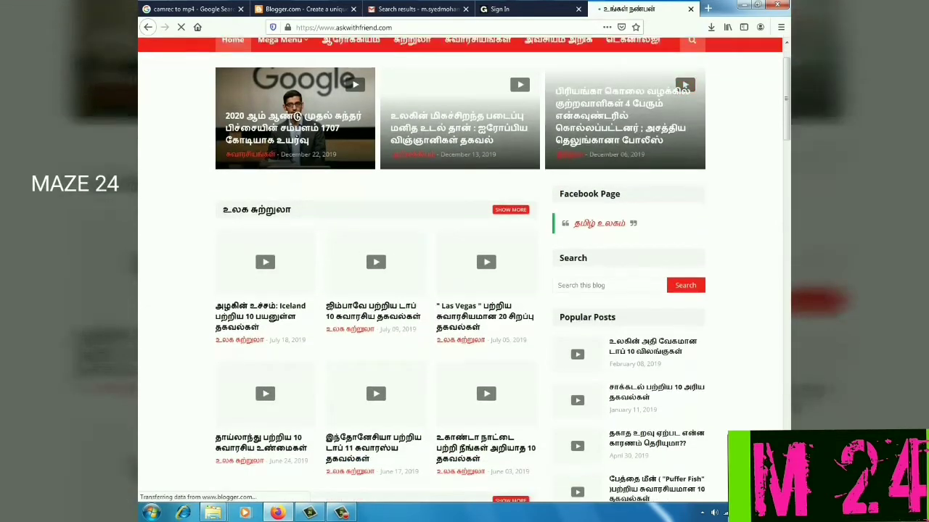
{"action": "scroll", "coordinate": [373, 238], "scroll_direction": "up", "scroll_amount": 2}
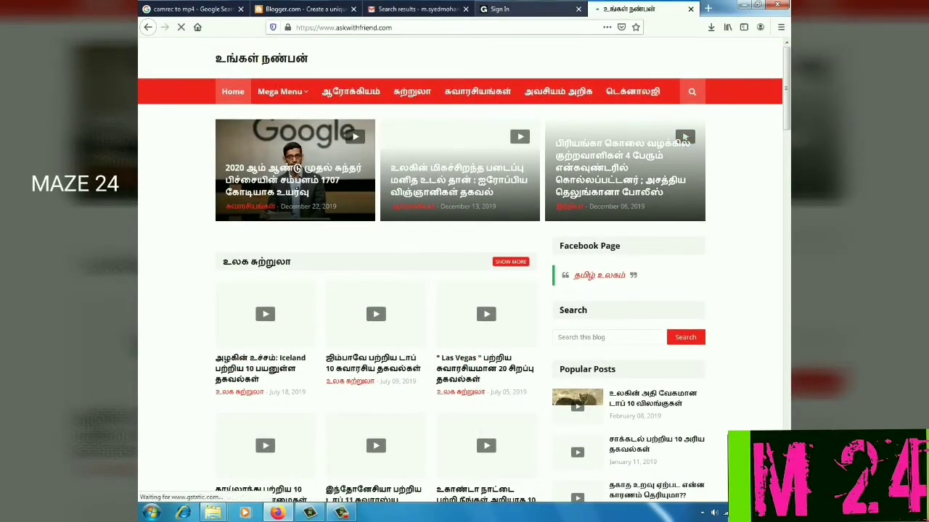
{"action": "key", "text": "ctrl+Page_Up"}
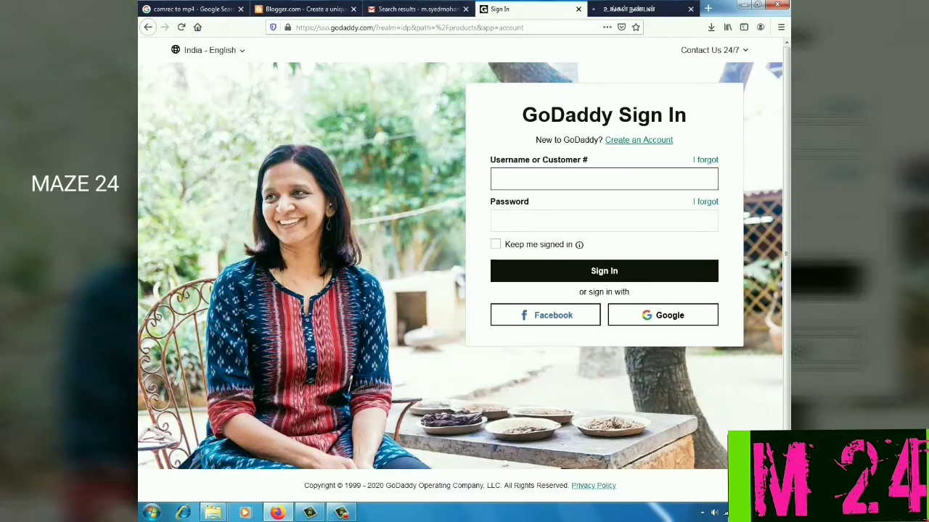
{"action": "key", "text": "ctrl+Page_Up"}
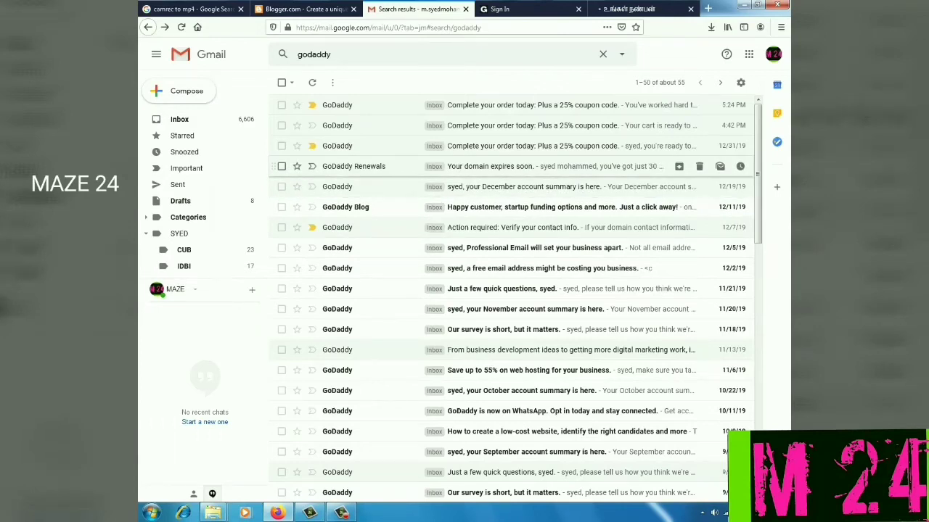
{"action": "left_click", "coordinate": [508, 166]}
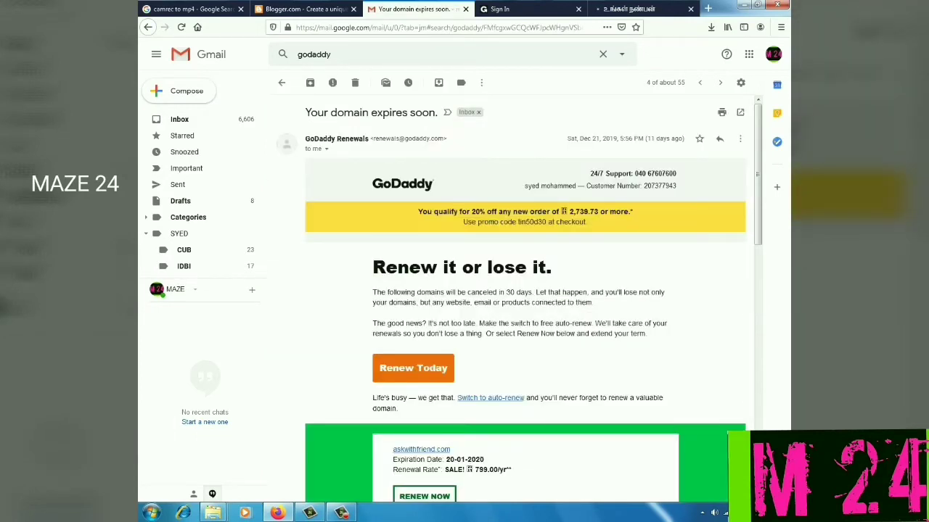
{"action": "scroll", "coordinate": [525, 305], "scroll_direction": "down", "scroll_amount": 2}
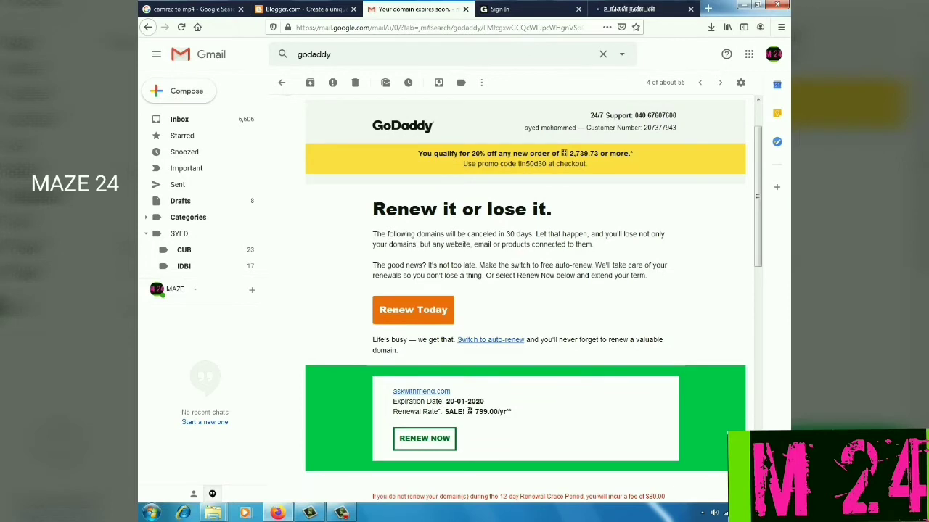
{"action": "scroll", "coordinate": [525, 305], "scroll_direction": "down", "scroll_amount": 4}
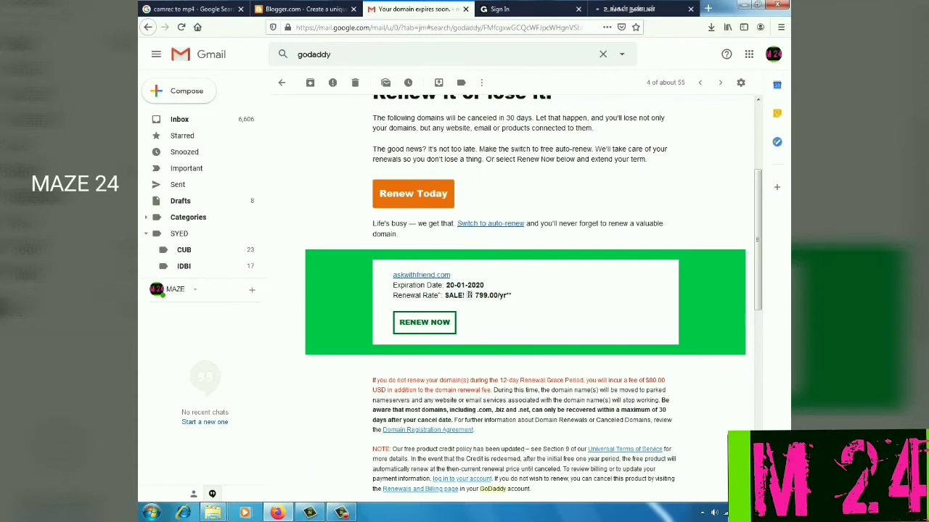
{"action": "scroll", "coordinate": [526, 297], "scroll_direction": "down", "scroll_amount": 7}
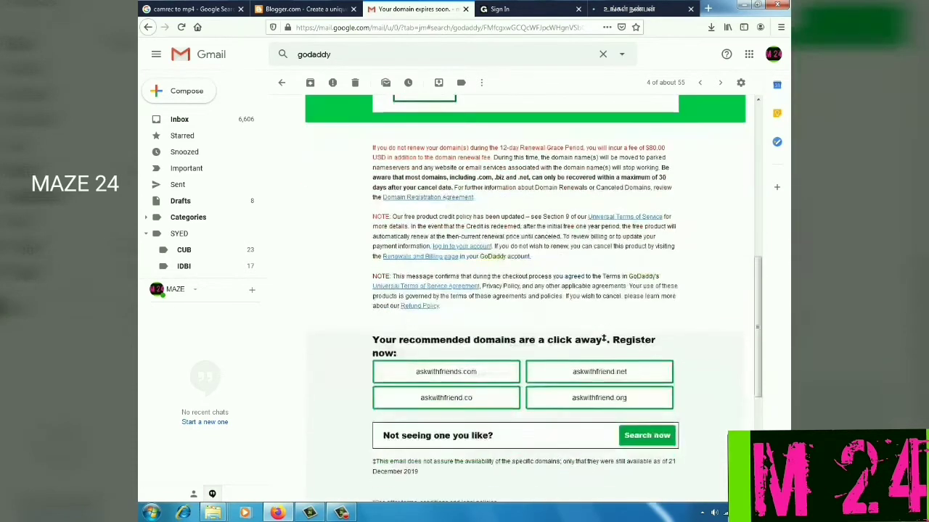
{"action": "scroll", "coordinate": [525, 297], "scroll_direction": "up", "scroll_amount": 3}
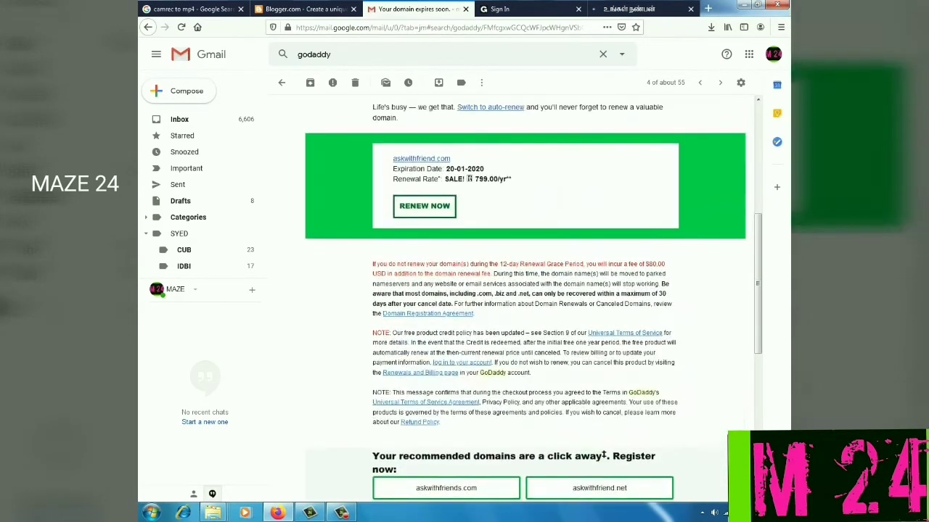
{"action": "scroll", "coordinate": [525, 298], "scroll_direction": "down", "scroll_amount": 1}
{"action": "scroll", "coordinate": [526, 298], "scroll_direction": "down", "scroll_amount": 3}
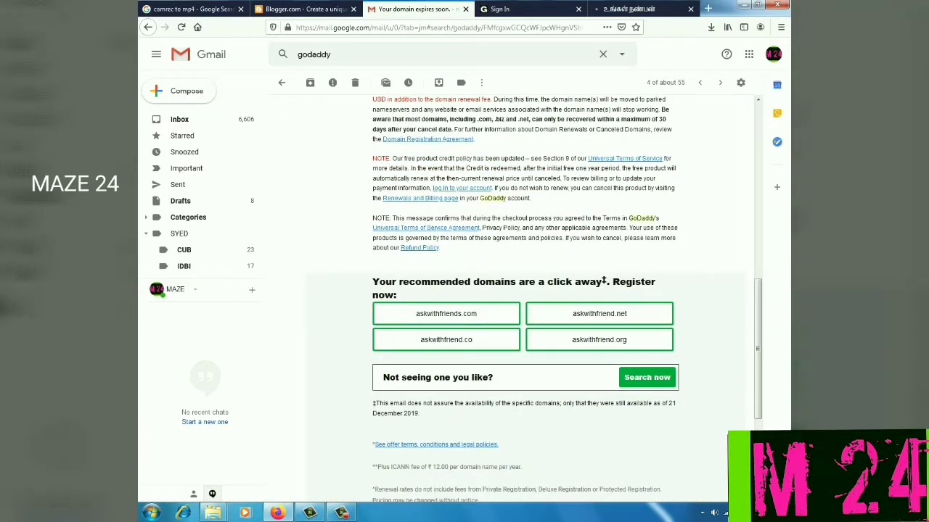
{"action": "scroll", "coordinate": [525, 297], "scroll_direction": "up", "scroll_amount": 4}
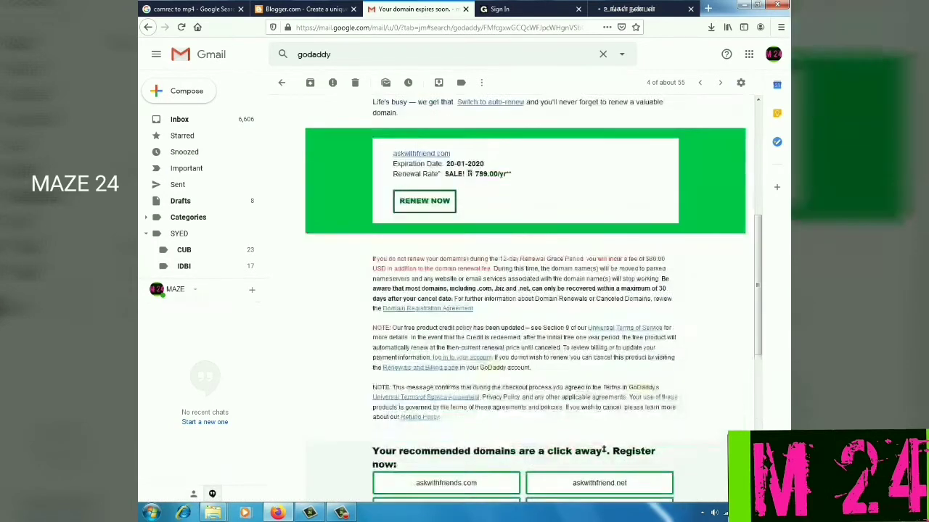
{"action": "scroll", "coordinate": [525, 297], "scroll_direction": "up", "scroll_amount": 5}
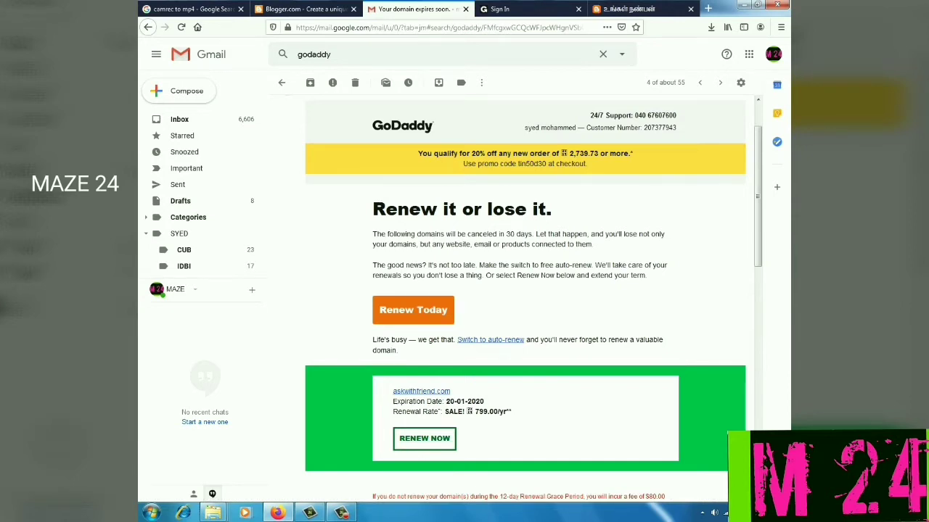
{"action": "scroll", "coordinate": [525, 298], "scroll_direction": "up", "scroll_amount": 2}
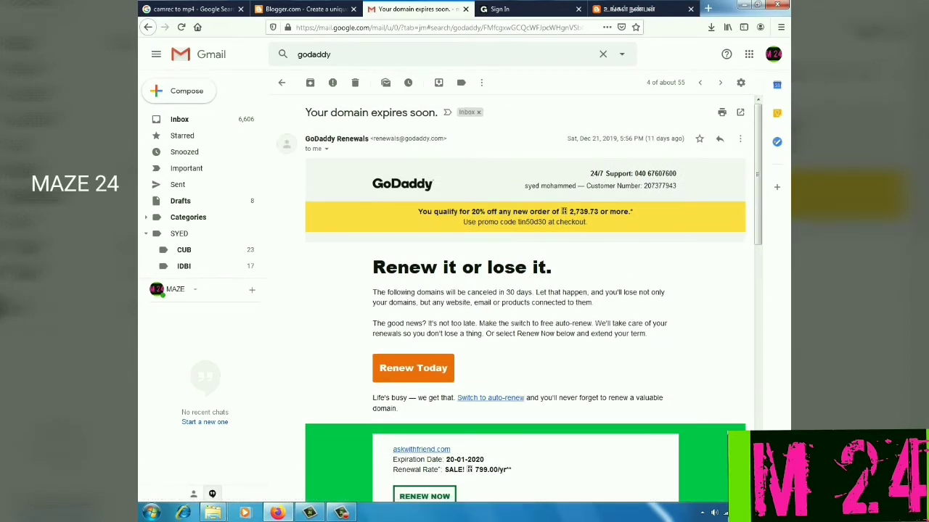
{"action": "scroll", "coordinate": [525, 297], "scroll_direction": "down", "scroll_amount": 2}
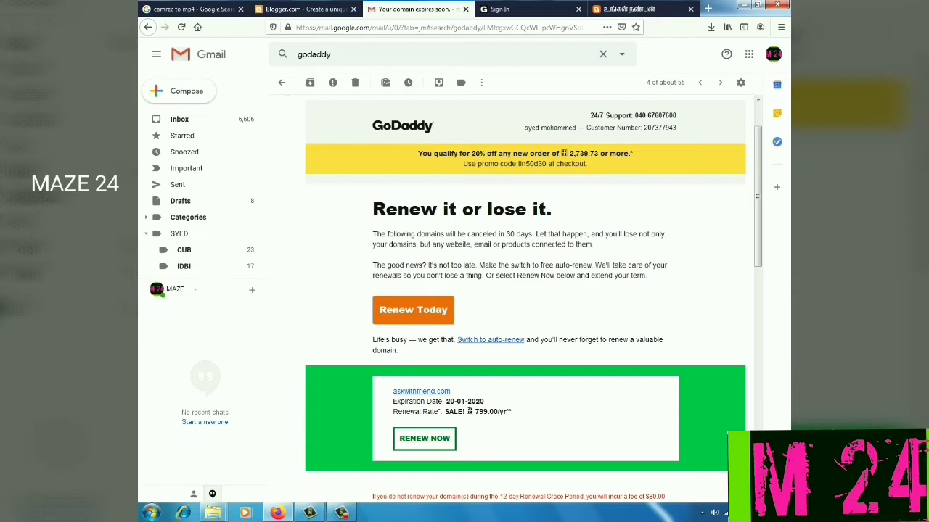
{"action": "left_click", "coordinate": [148, 27]}
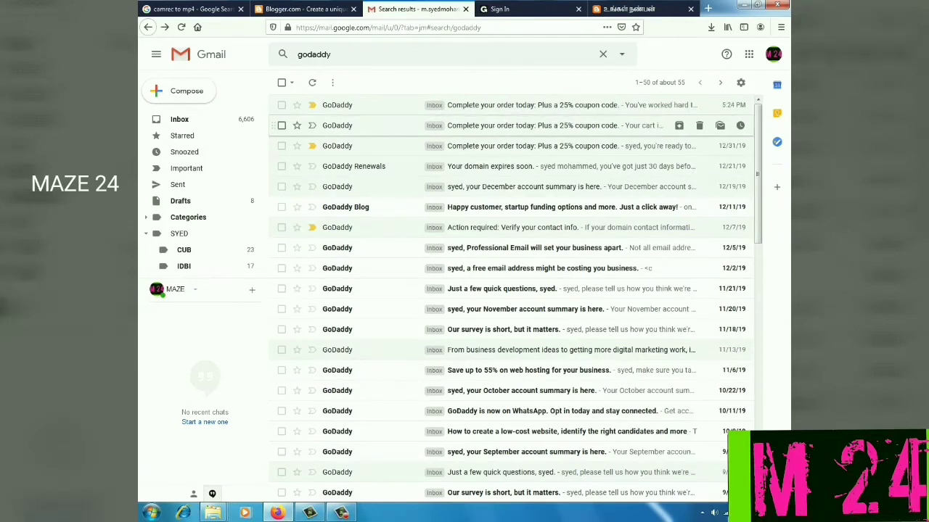
- Read the 25% coupon 'Complete your order today' email, then return to the GoDaddy sign-in page
{"action": "left_click", "coordinate": [507, 125]}
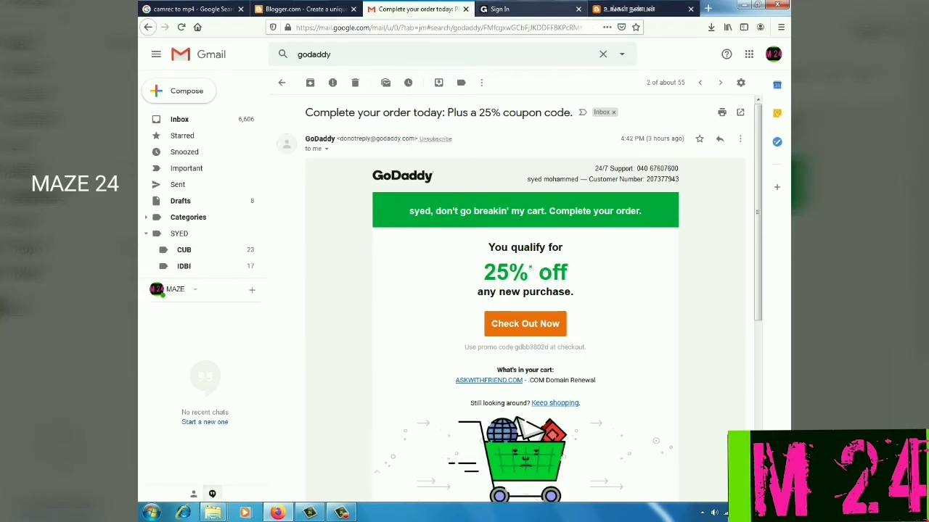
{"action": "key", "text": "ctrl+Tab"}
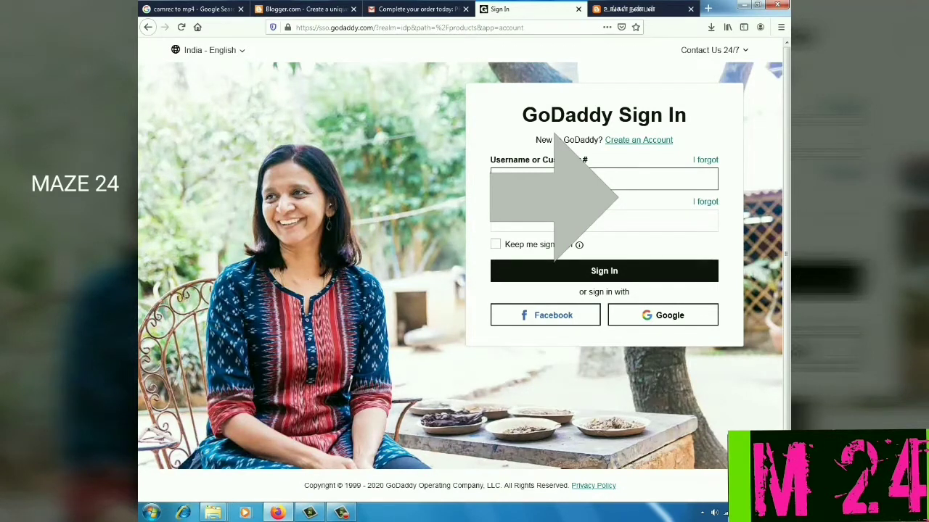
- Enter the account password and sign in to GoDaddy
{"action": "left_click", "coordinate": [497, 224]}
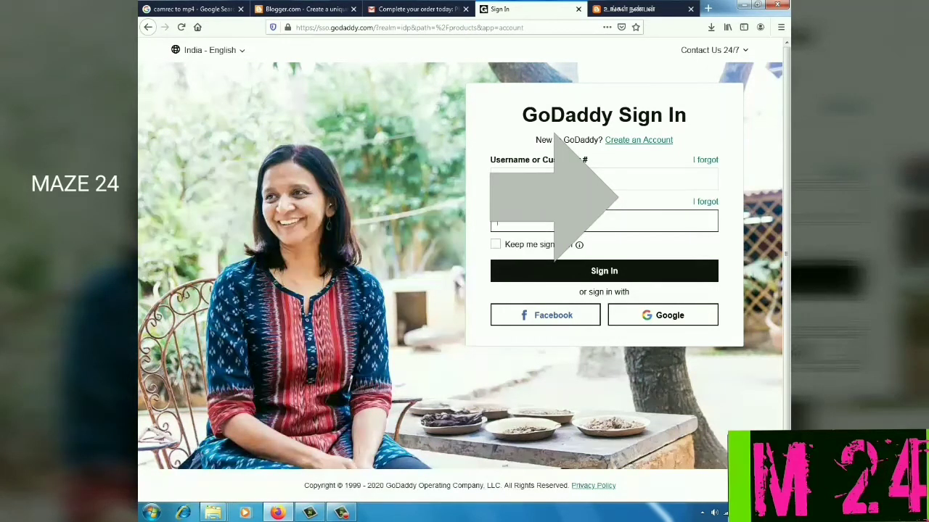
{"action": "type", "text": "•••••"}
{"action": "key", "text": "Return"}
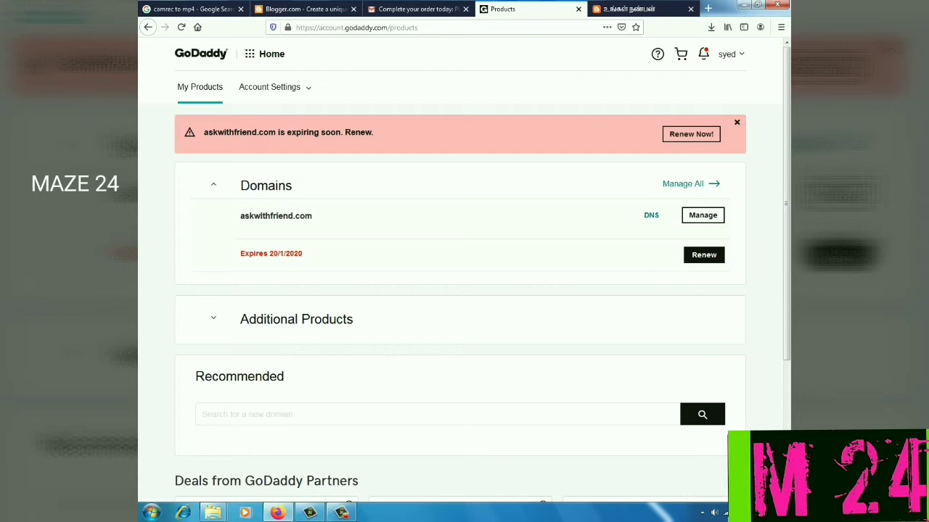
- Start renewing askwithfriend.com, which expires 20/1/2020, from My Products
{"action": "scroll", "coordinate": [460, 291], "scroll_direction": "down", "scroll_amount": 1}
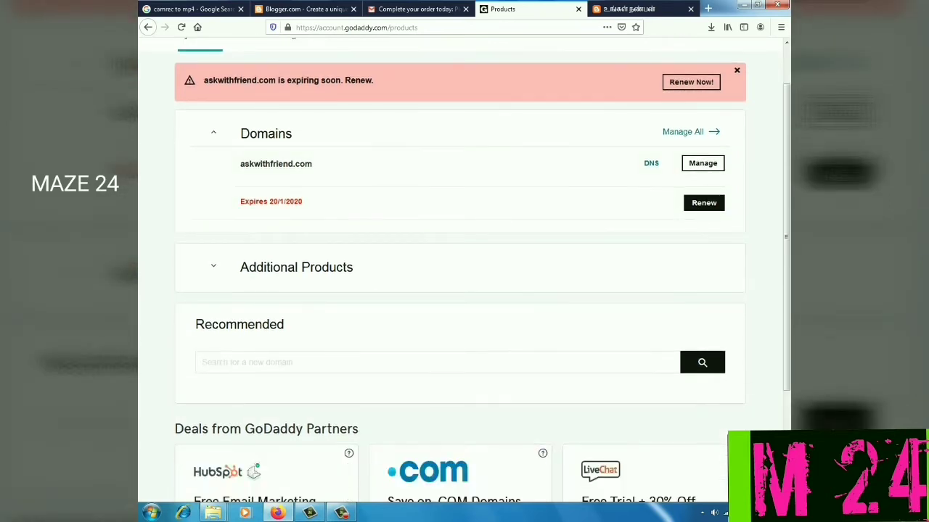
{"action": "scroll", "coordinate": [460, 290], "scroll_direction": "up", "scroll_amount": 1}
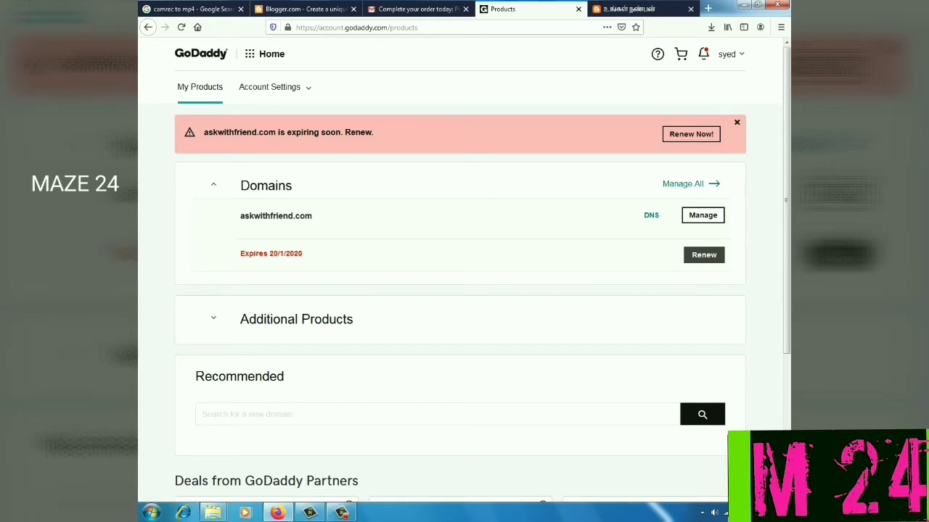
{"action": "left_click", "coordinate": [704, 255]}
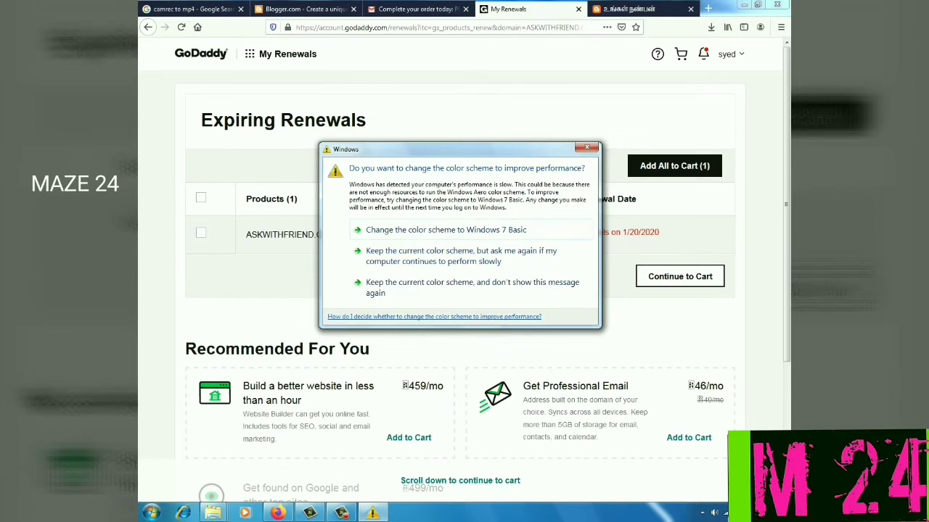
- Select ASKWITHFRIEND.COM on the renewals page and continue to the cart
{"action": "left_click_drag", "start_coordinate": [450, 149], "coordinate": [298, 481]}
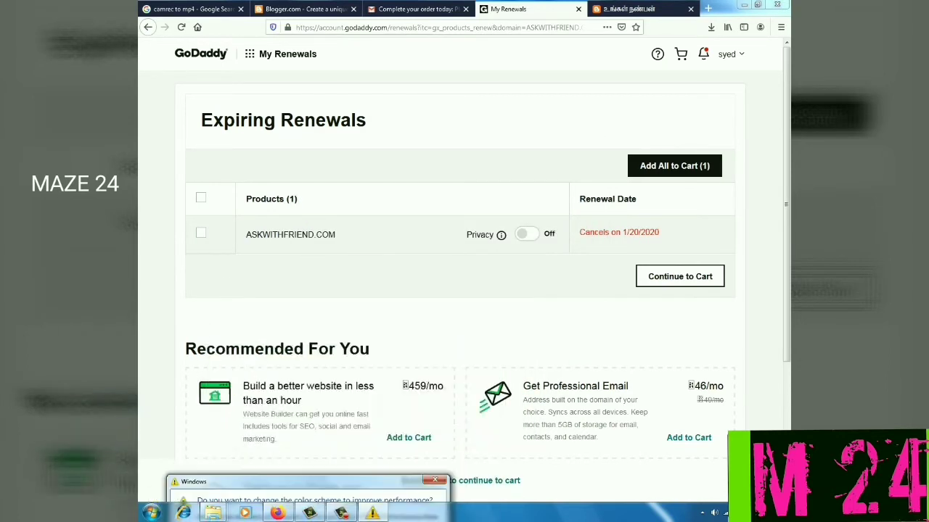
{"action": "left_click", "coordinate": [201, 233]}
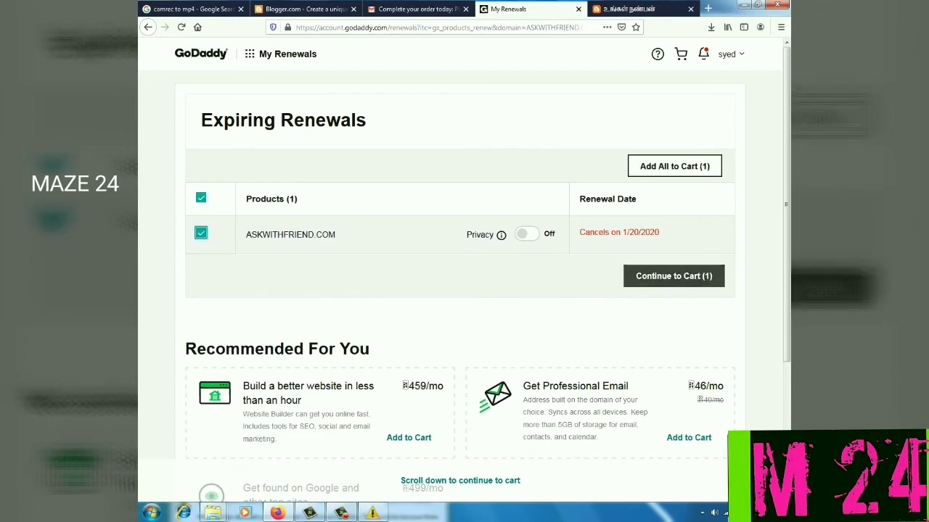
{"action": "left_click", "coordinate": [674, 275]}
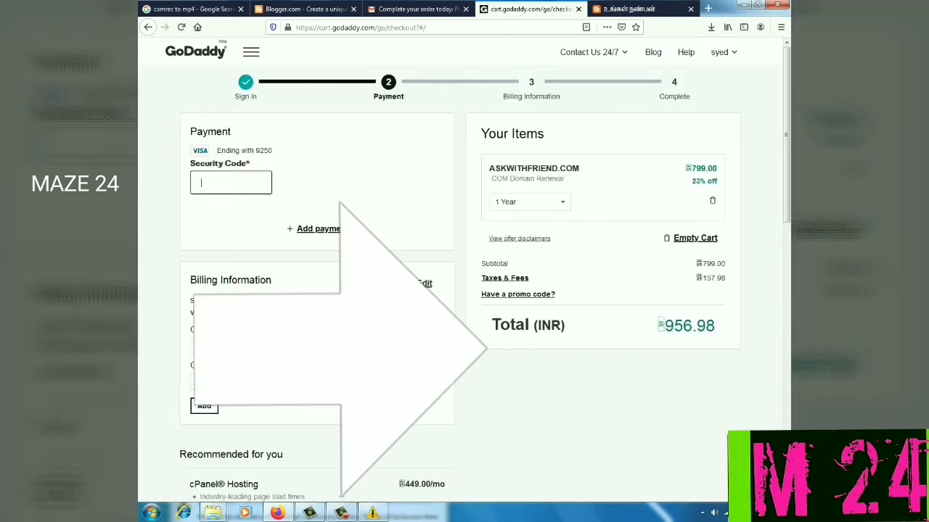
- Open the promo code dialog at checkout, then bring up the Gmail 25% coupon email
{"action": "left_click", "coordinate": [341, 513]}
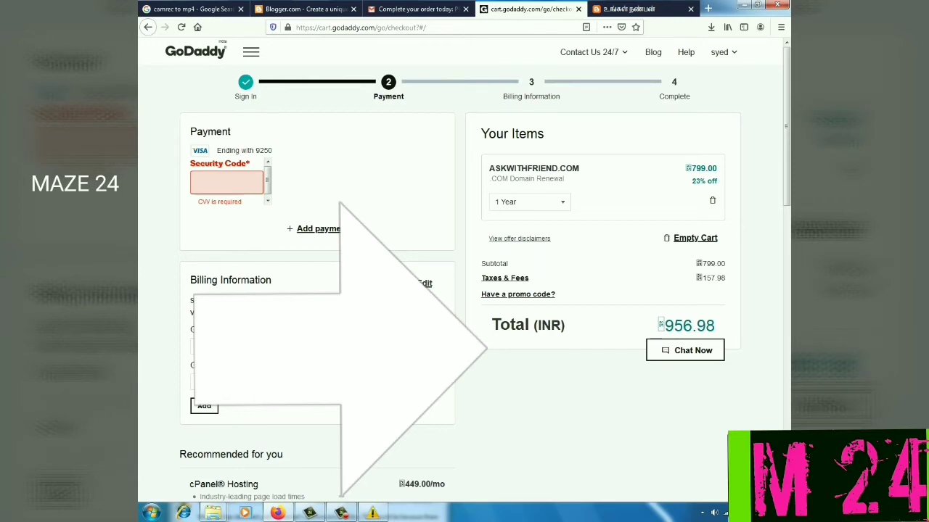
{"action": "left_click", "coordinate": [517, 294]}
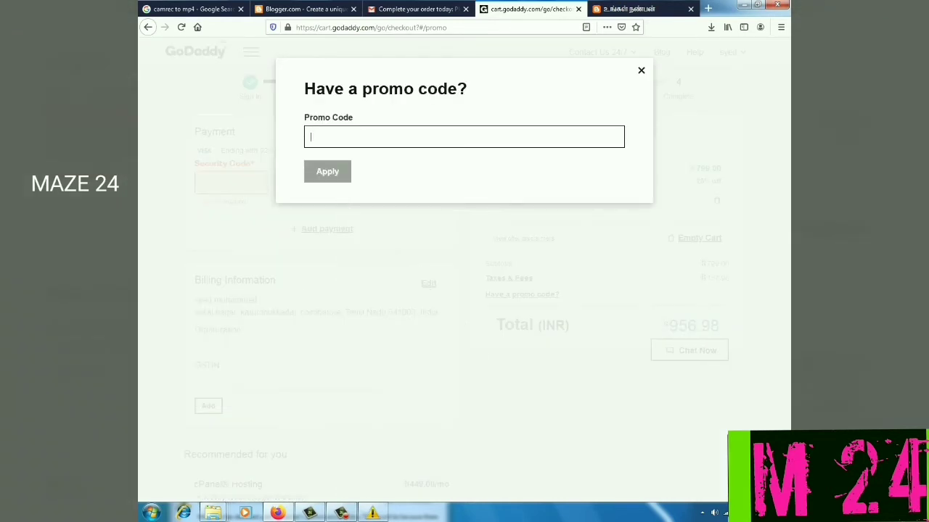
{"action": "key", "text": "ctrl+shift+Tab"}
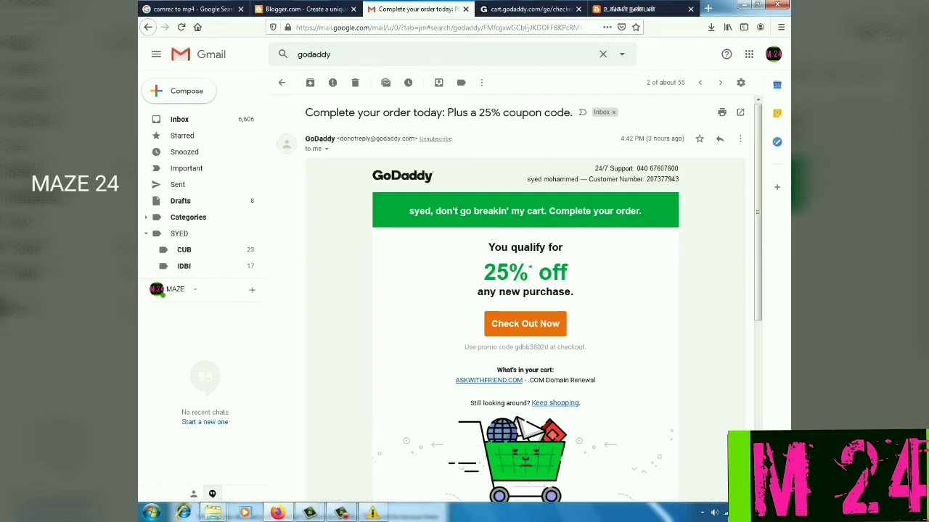
- Copy the promo code from the coupon email and return to the GoDaddy checkout
{"action": "mouse_move", "coordinate": [526, 347]}
{"action": "left_mouse_down"}
{"action": "mouse_move", "coordinate": [548, 346]}
{"action": "mouse_move", "coordinate": [514, 347]}
{"action": "left_mouse_up"}
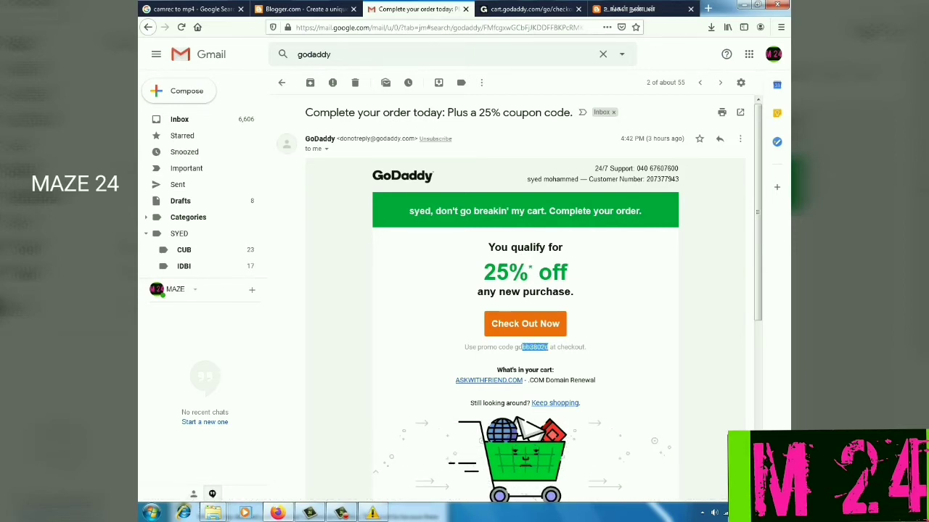
{"action": "right_click", "coordinate": [534, 348]}
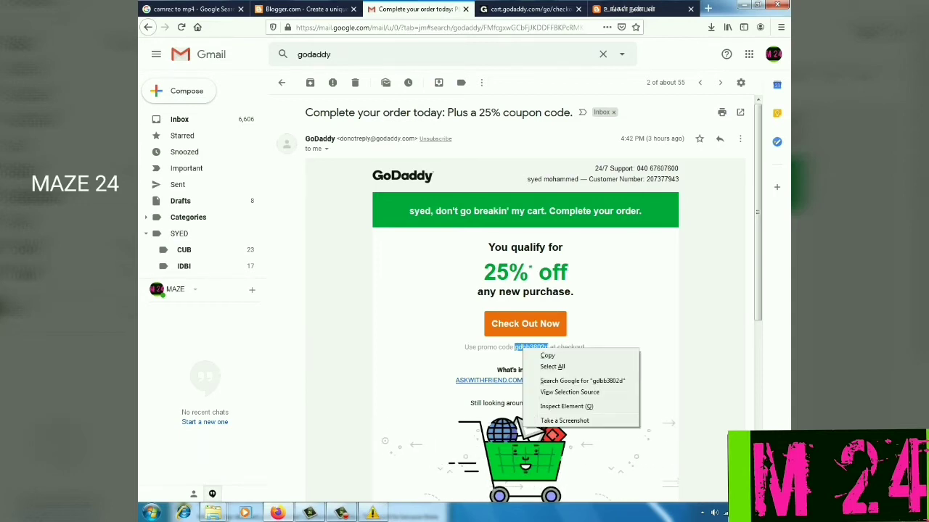
{"action": "left_click", "coordinate": [559, 357]}
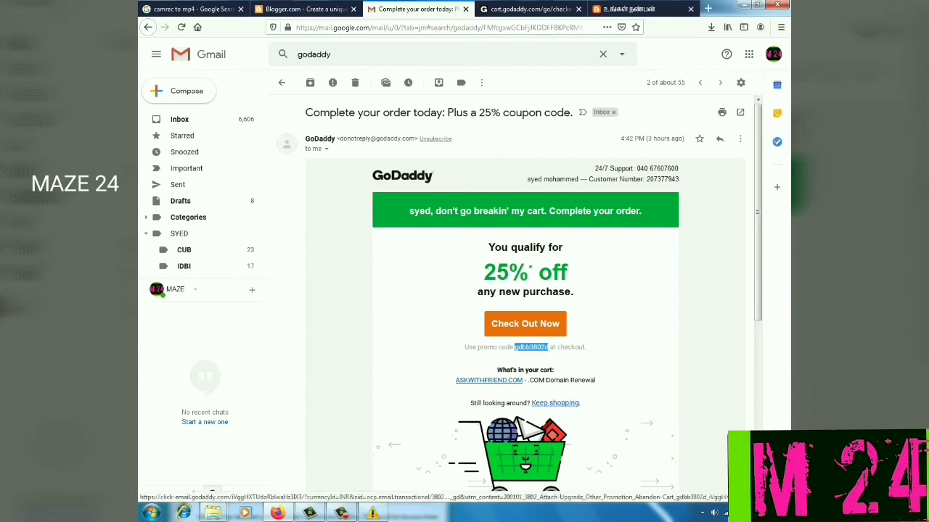
{"action": "left_click", "coordinate": [530, 9]}
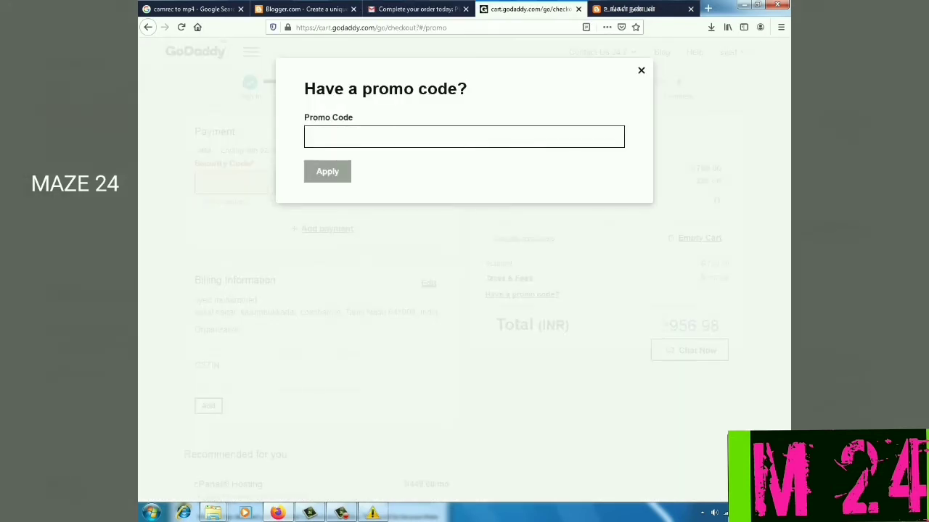
- Paste the copied promo code into the Promo Code field and apply it
{"action": "right_click", "coordinate": [459, 138]}
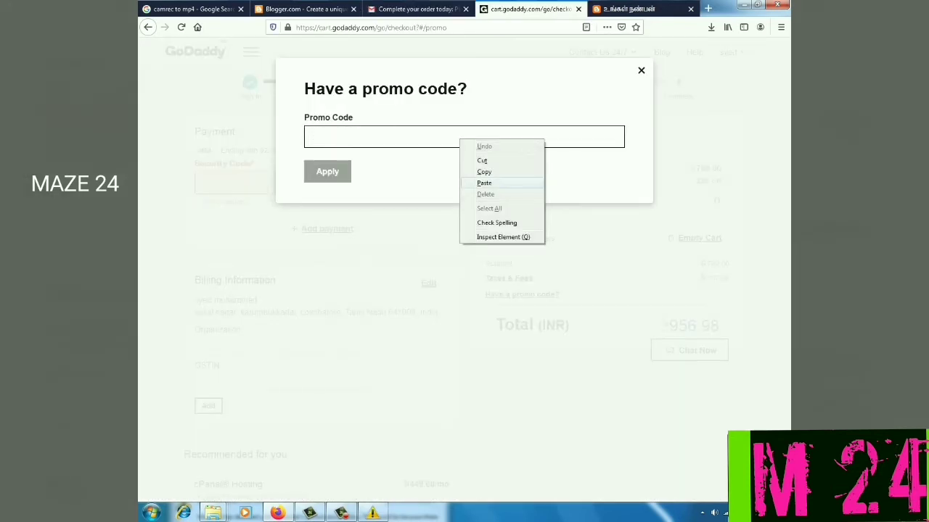
{"action": "left_click", "coordinate": [521, 185]}
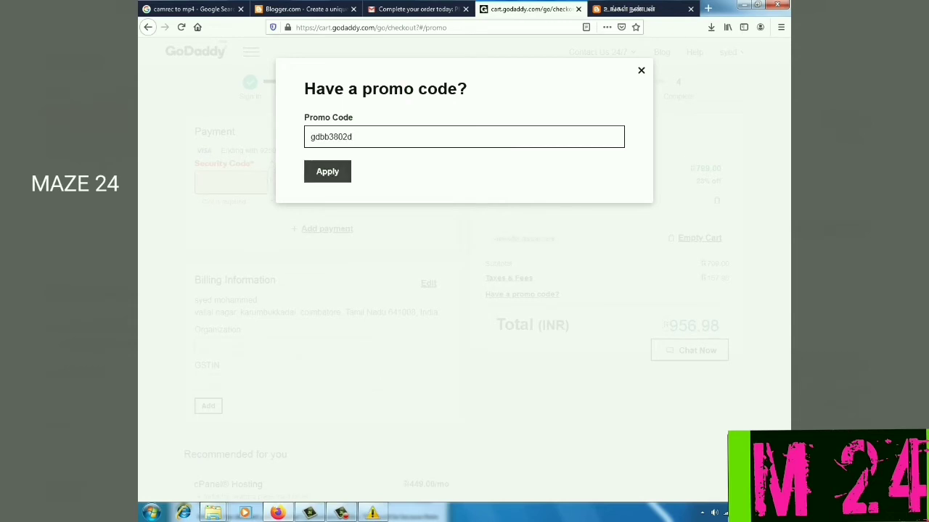
{"action": "key", "text": "Return"}
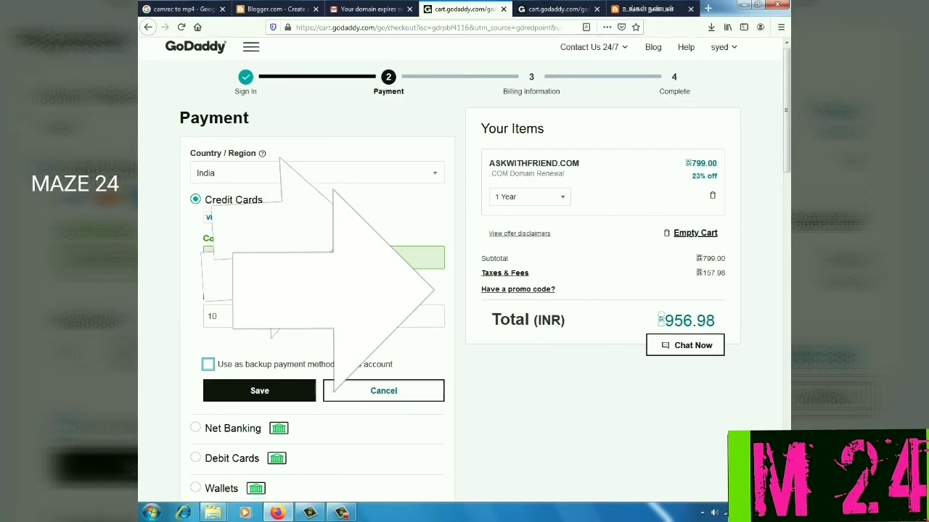
- Save the new credit card and complete the ₹956.98 domain renewal purchase
{"action": "scroll", "coordinate": [464, 291], "scroll_direction": "down", "scroll_amount": 1}
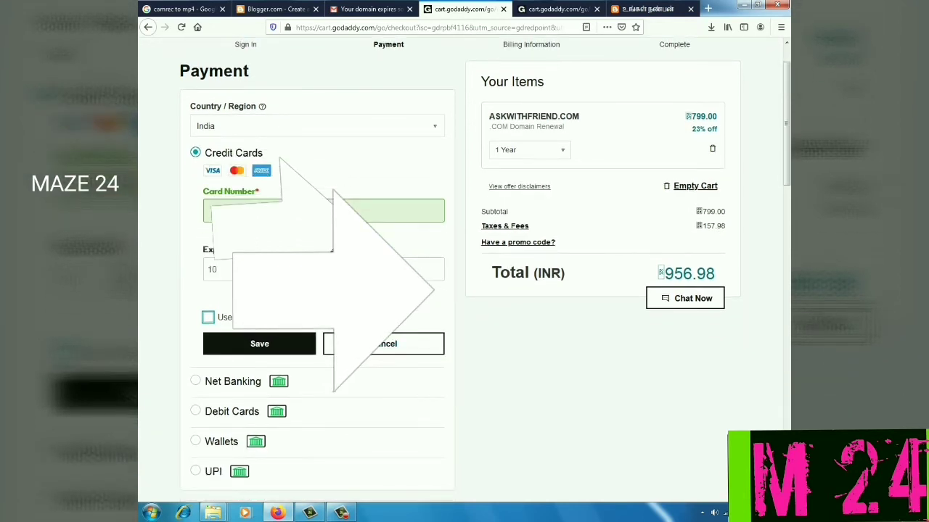
{"action": "left_click", "coordinate": [259, 343]}
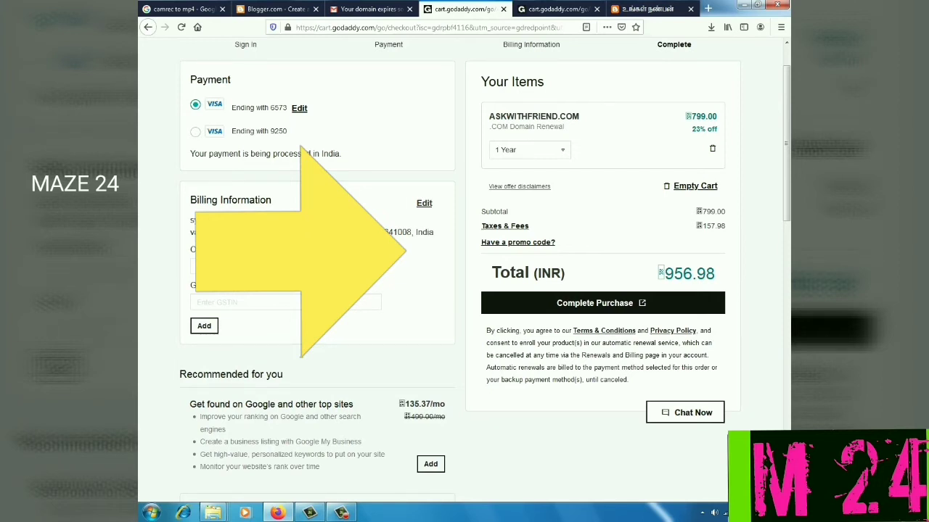
{"action": "scroll", "coordinate": [464, 275], "scroll_direction": "down", "scroll_amount": 3}
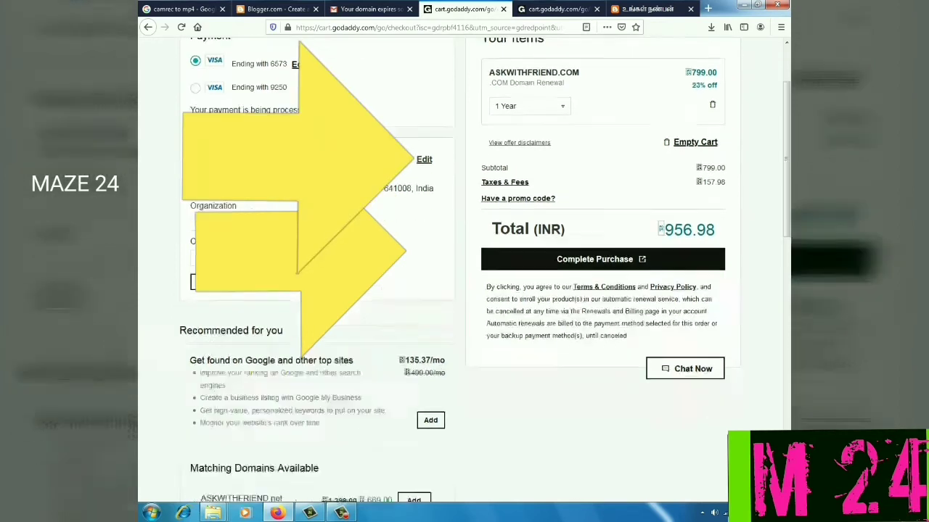
{"action": "scroll", "coordinate": [465, 275], "scroll_direction": "up", "scroll_amount": 4}
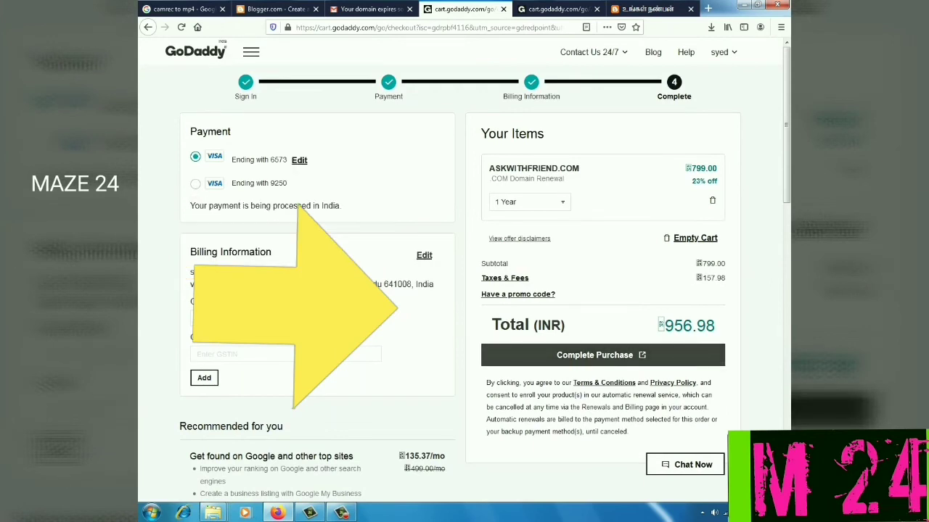
{"action": "left_click", "coordinate": [602, 354]}
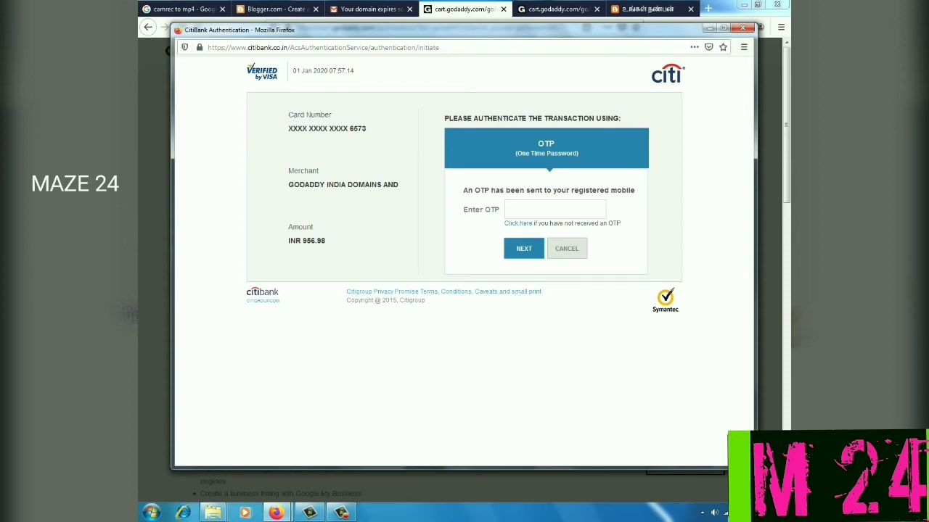
- Submit the Citibank one-time password and decline Firefox's offer to save it
{"action": "type", "text": "•••••"}
{"action": "key", "text": "Return"}
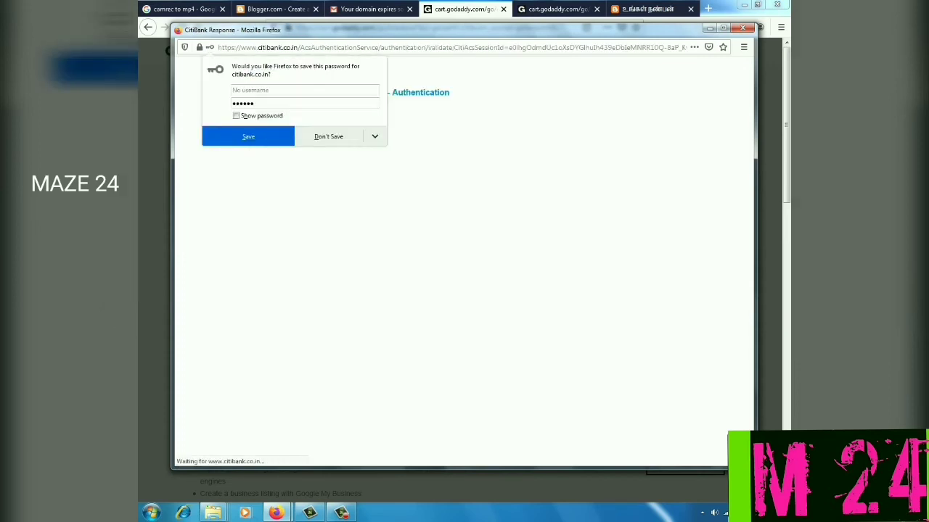
{"action": "left_click", "coordinate": [328, 136]}
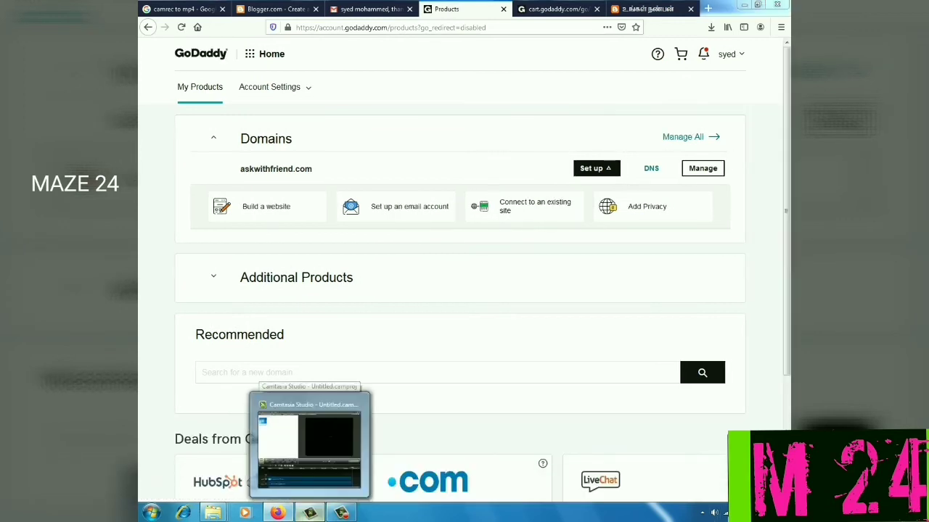
- Confirm askwithfriend.com now expires 20/1/2021 in Domain Manager, then switch to the site's tab
{"action": "left_click", "coordinate": [309, 513]}
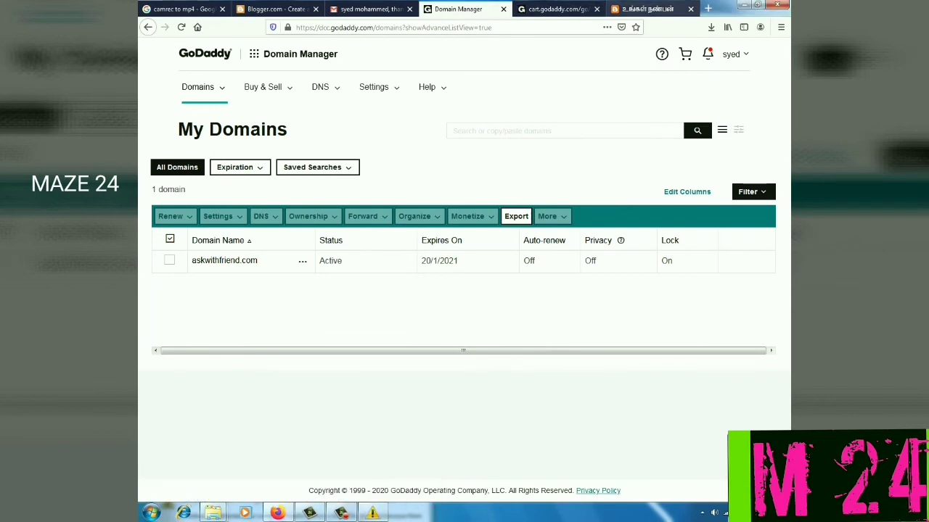
{"action": "left_click", "coordinate": [648, 8]}
- Open the 'Top 10 Unique Facts Of Asia' post from the blog home page and read through it
{"action": "scroll", "coordinate": [461, 291], "scroll_direction": "down", "scroll_amount": 4}
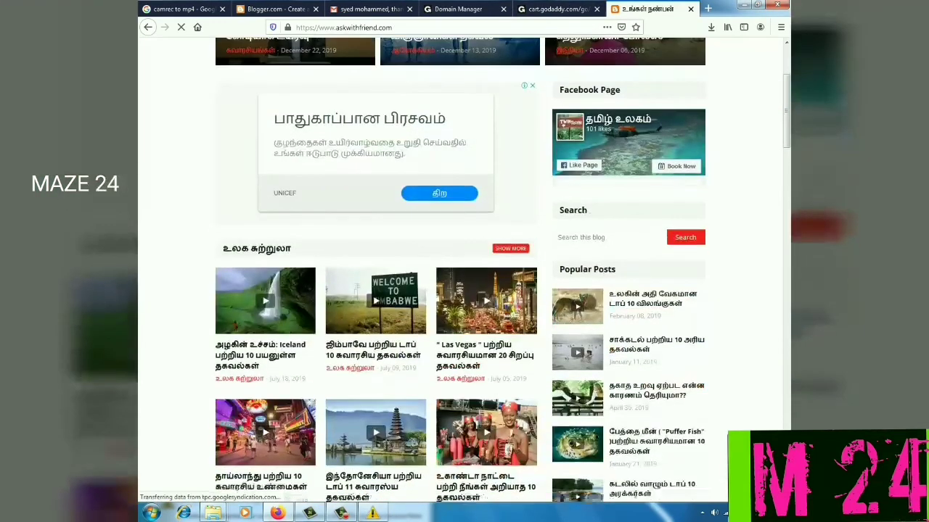
{"action": "scroll", "coordinate": [460, 290], "scroll_direction": "down", "scroll_amount": 4}
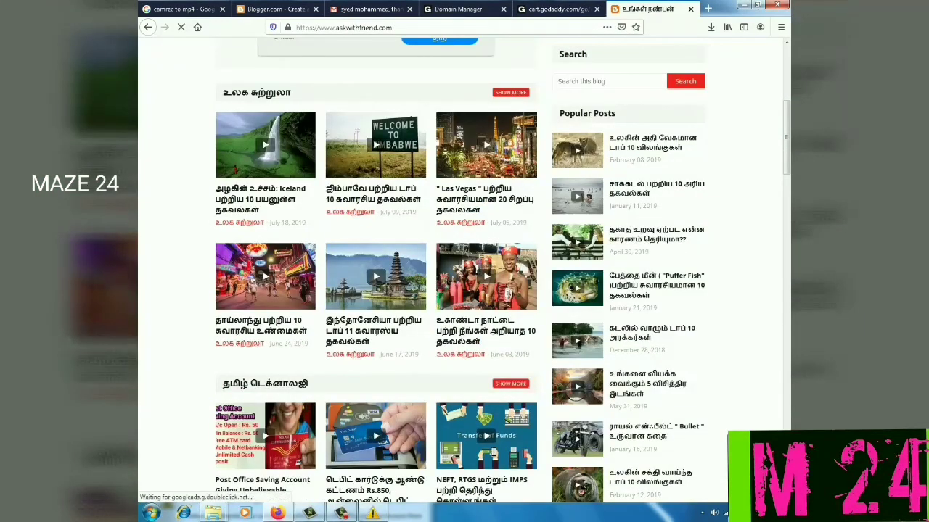
{"action": "scroll", "coordinate": [461, 290], "scroll_direction": "down", "scroll_amount": 5}
{"action": "scroll", "coordinate": [461, 290], "scroll_direction": "down", "scroll_amount": 10}
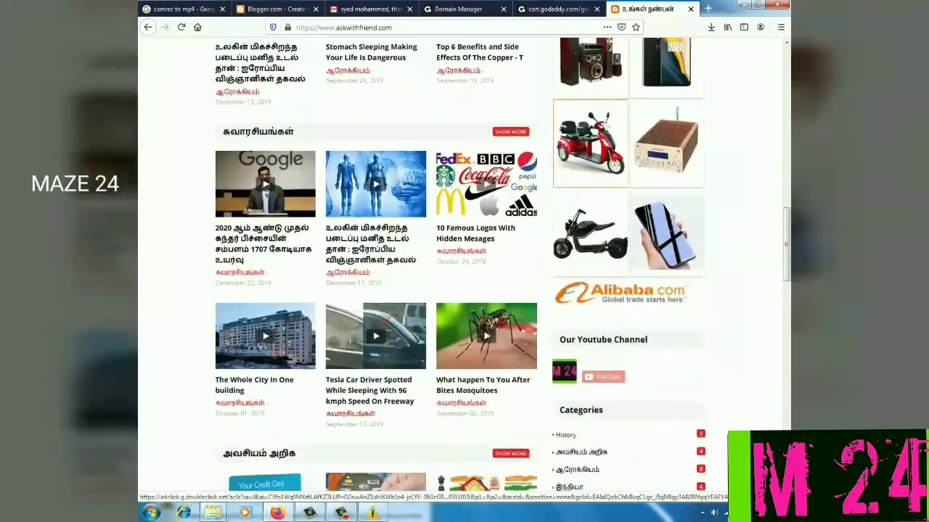
{"action": "scroll", "coordinate": [461, 290], "scroll_direction": "down", "scroll_amount": 6}
{"action": "scroll", "coordinate": [461, 290], "scroll_direction": "down", "scroll_amount": 4}
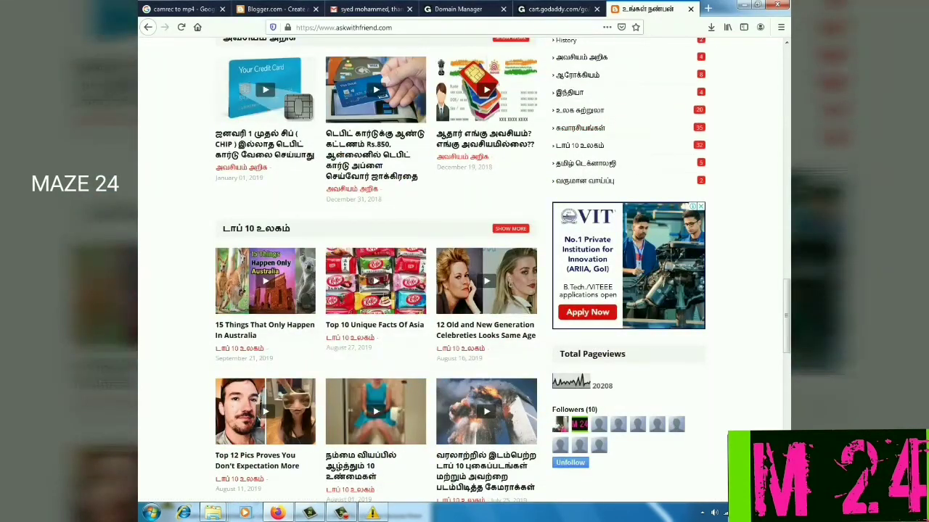
{"action": "left_click", "coordinate": [374, 325]}
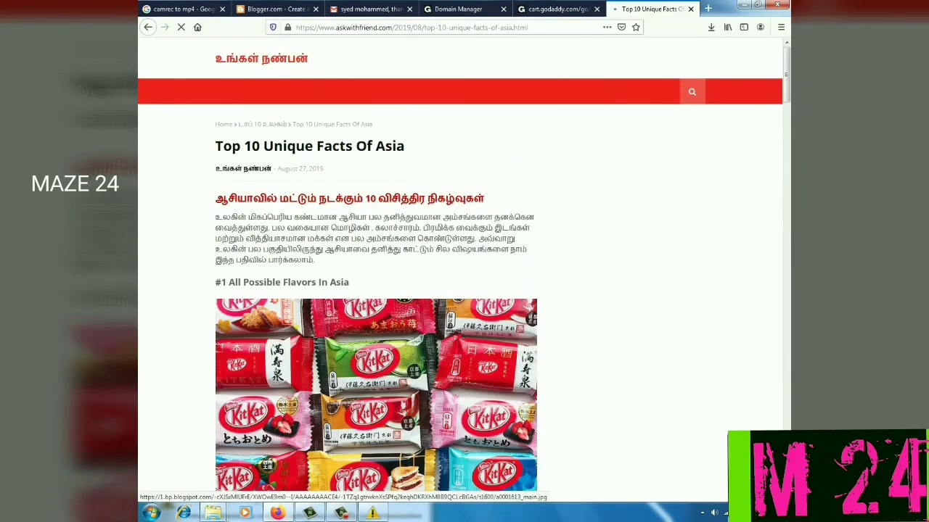
{"action": "scroll", "coordinate": [376, 319], "scroll_direction": "down", "scroll_amount": 10}
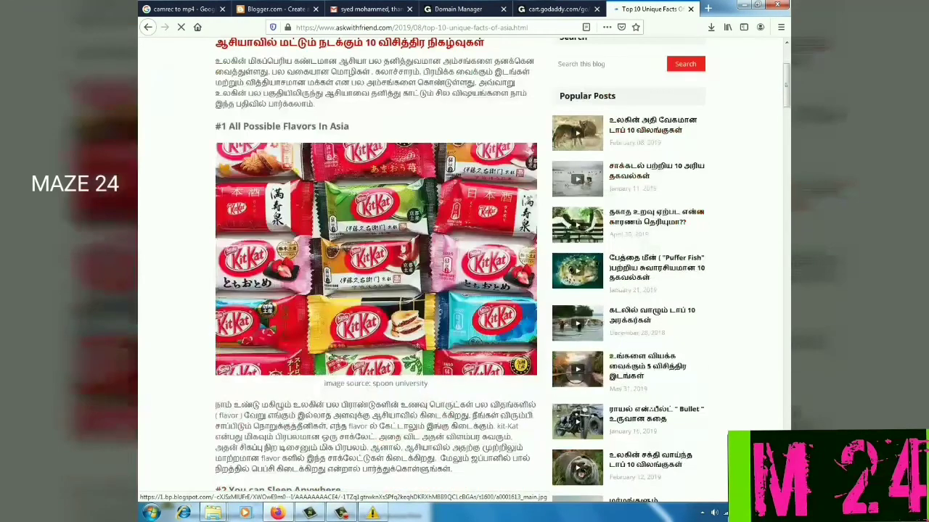
{"action": "scroll", "coordinate": [376, 261], "scroll_direction": "down", "scroll_amount": 12}
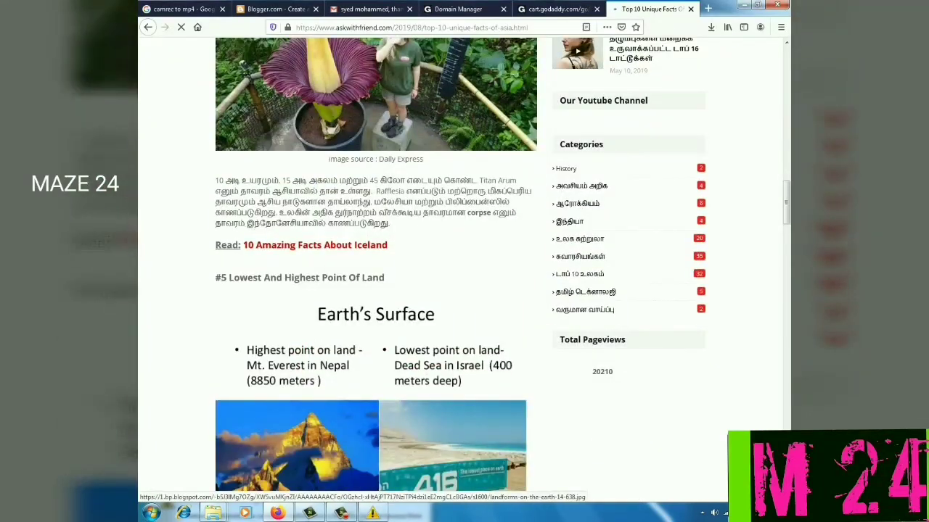
{"action": "scroll", "coordinate": [376, 291], "scroll_direction": "down", "scroll_amount": 5}
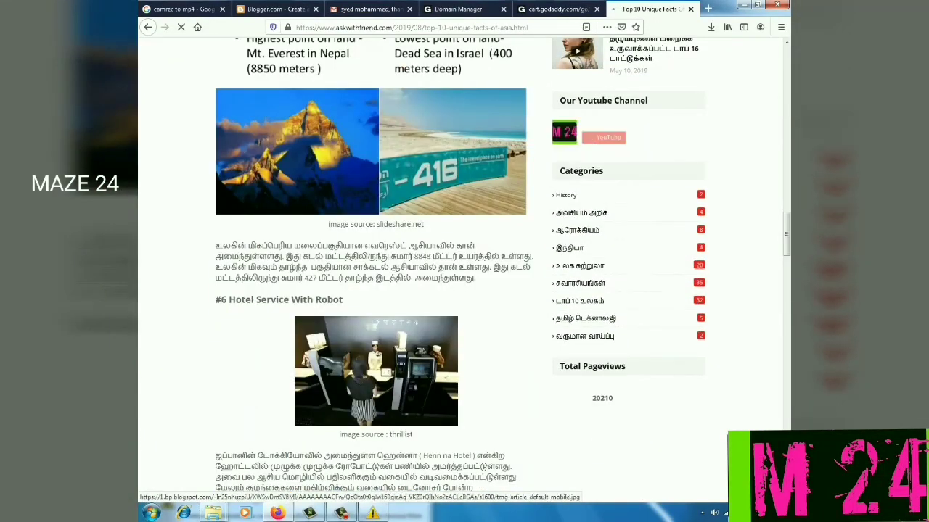